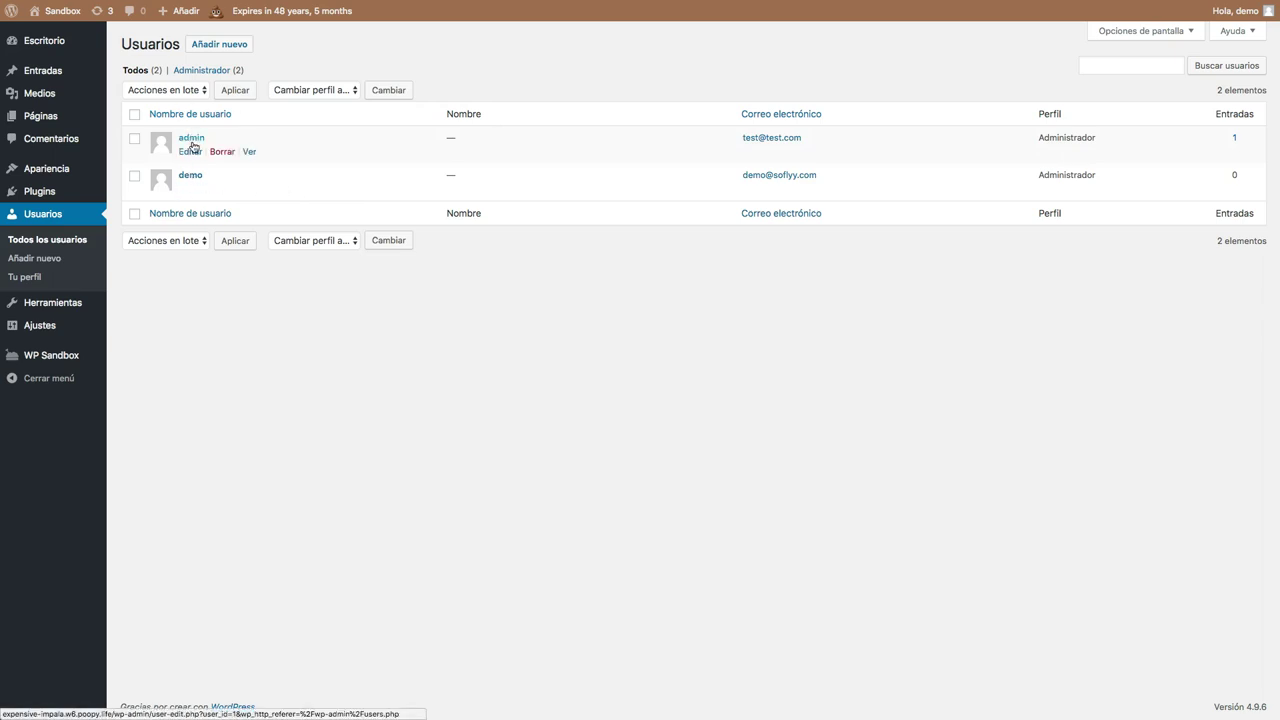
Start a bulk Borrar on the admin user and review the content-reassignment options.
left_click(133, 142)
left_click(155, 92)
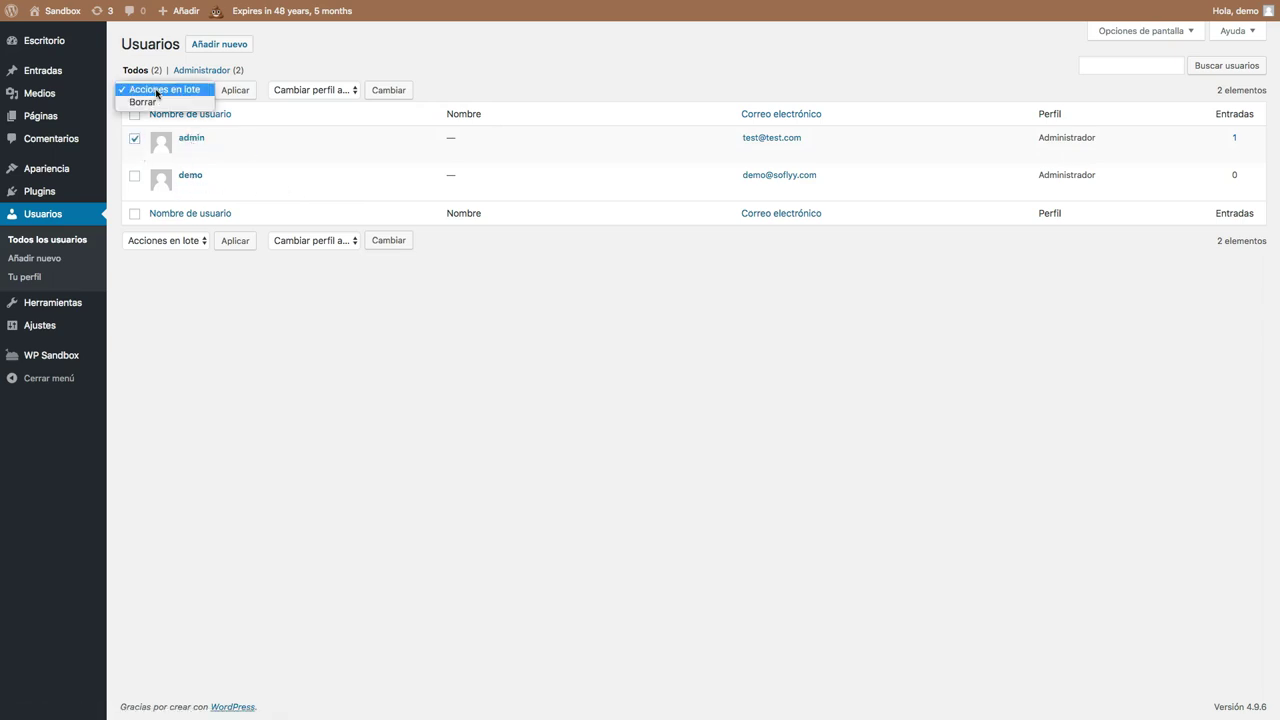
left_click(152, 106)
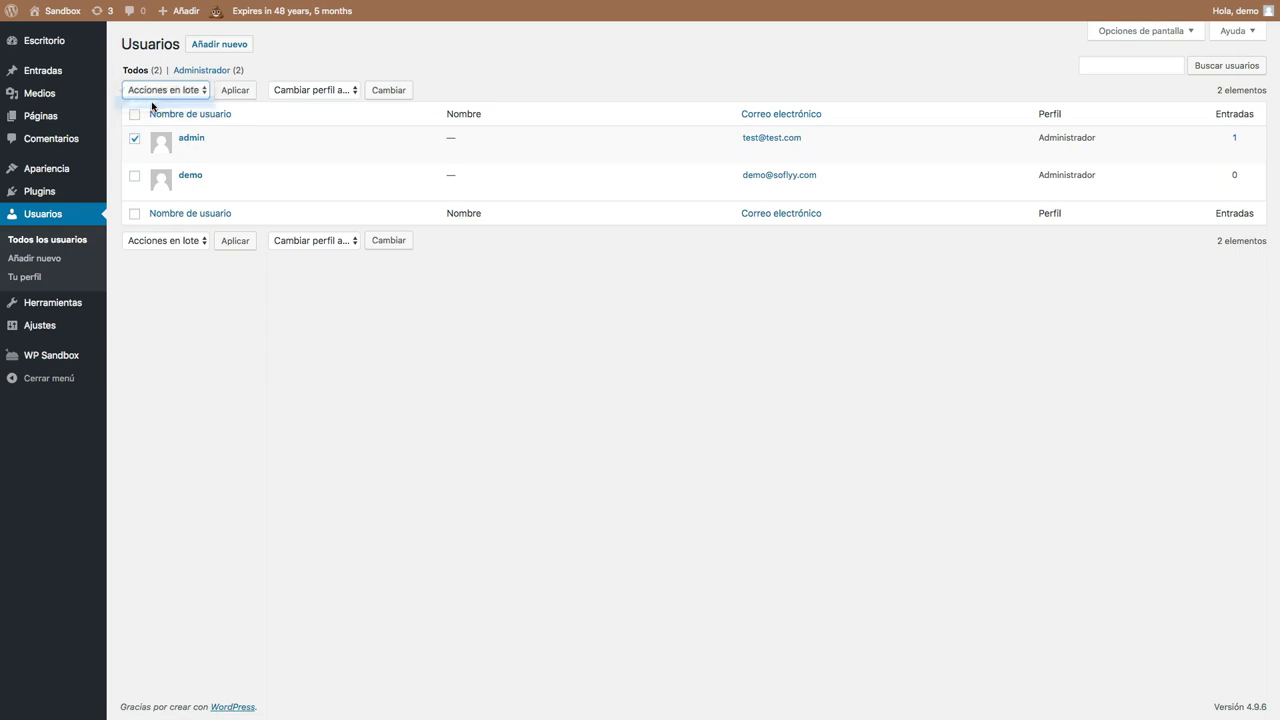
left_click(240, 91)
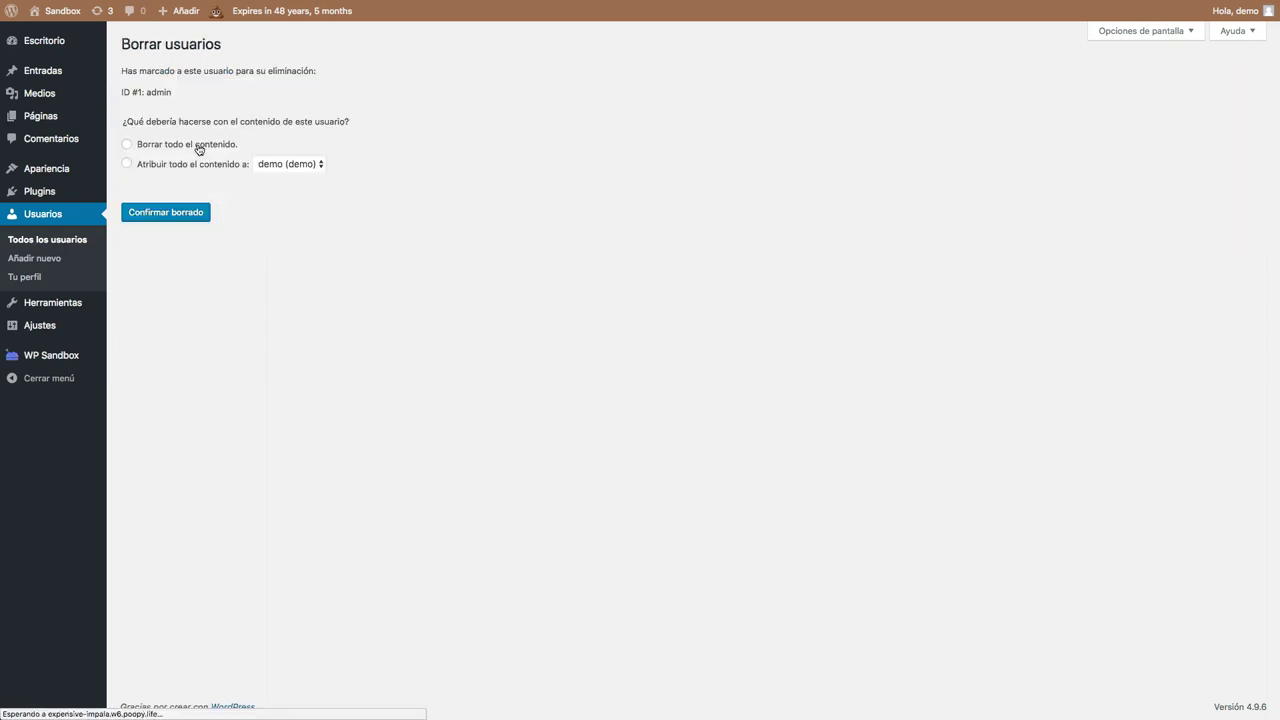
left_click(201, 166)
left_click(260, 167)
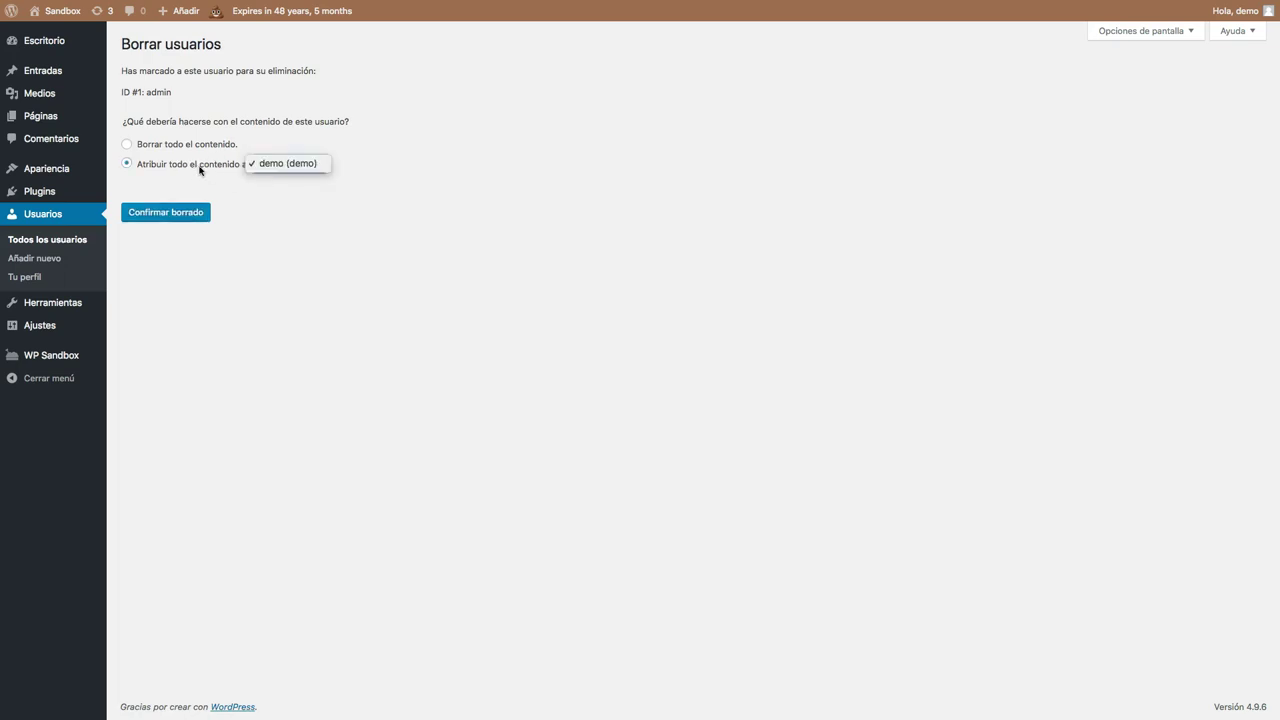
left_click(287, 164)
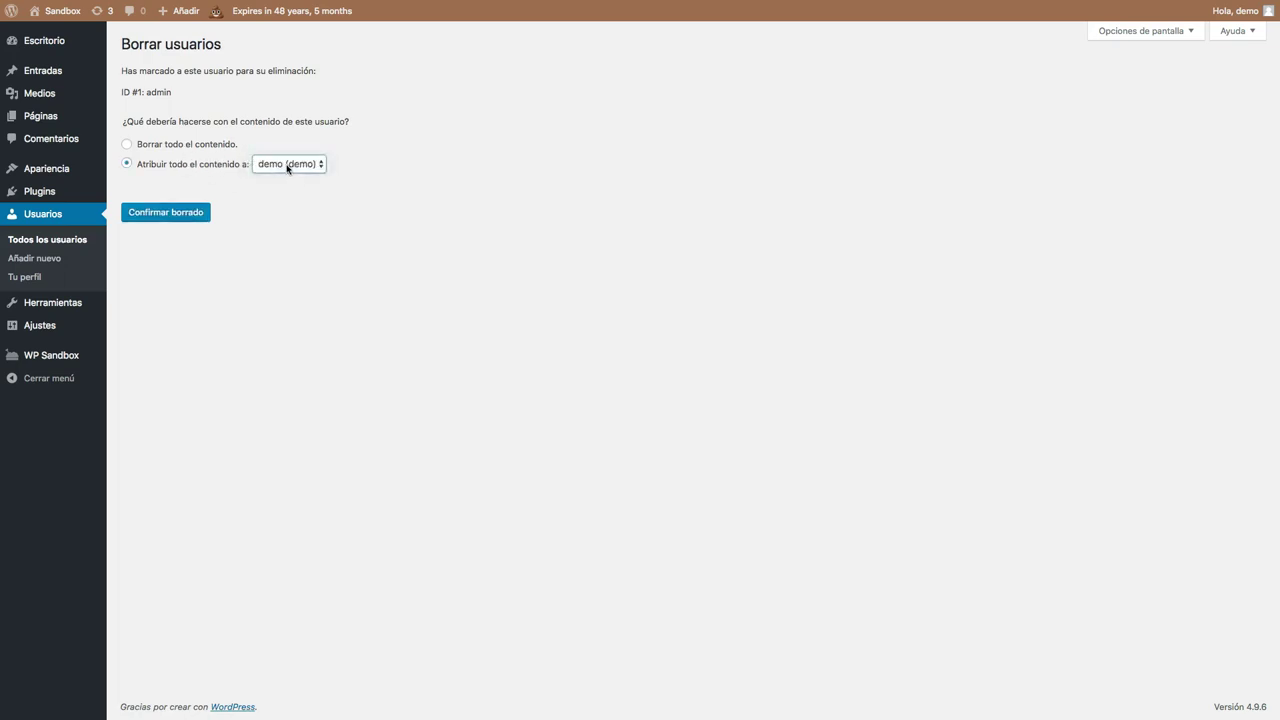
left_click(192, 146)
Abandon the deletion via Todos los usuarios, keeping both users, and start Añadir nuevo.
left_click_drag(150, 90, 186, 99)
left_click(184, 94)
left_click(32, 244)
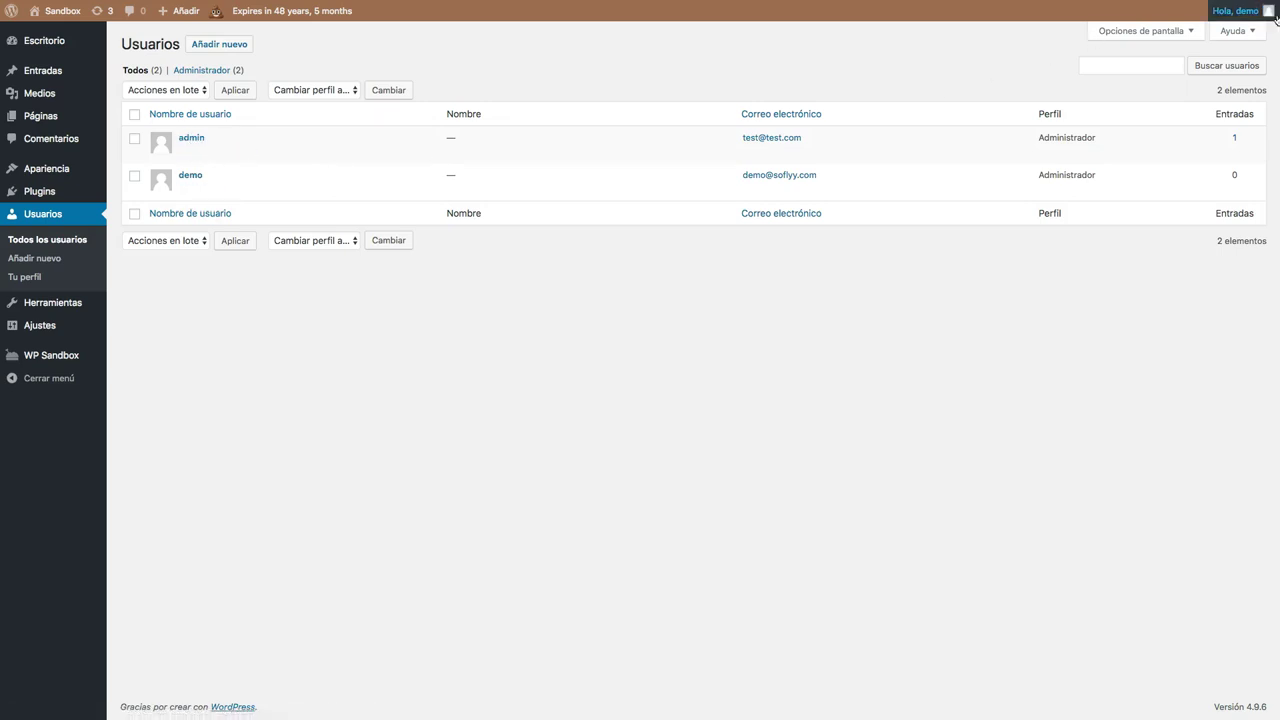
mouse_move(1236, 12)
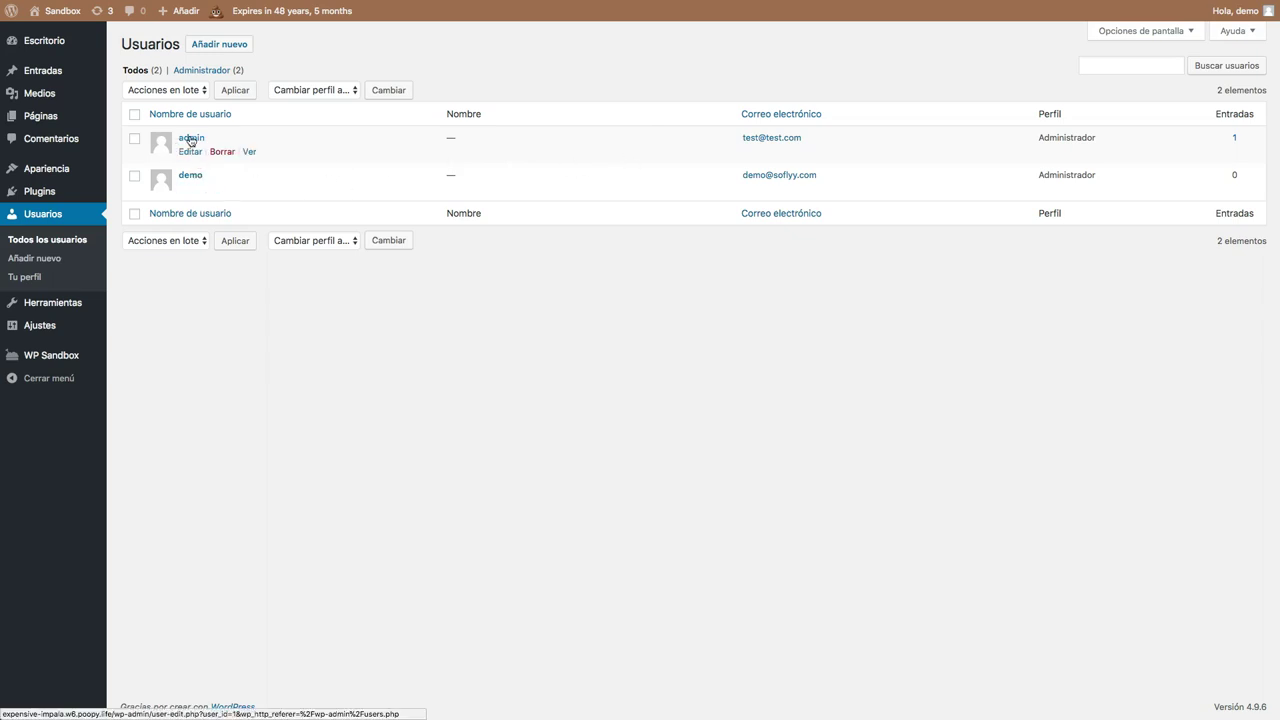
left_click(236, 47)
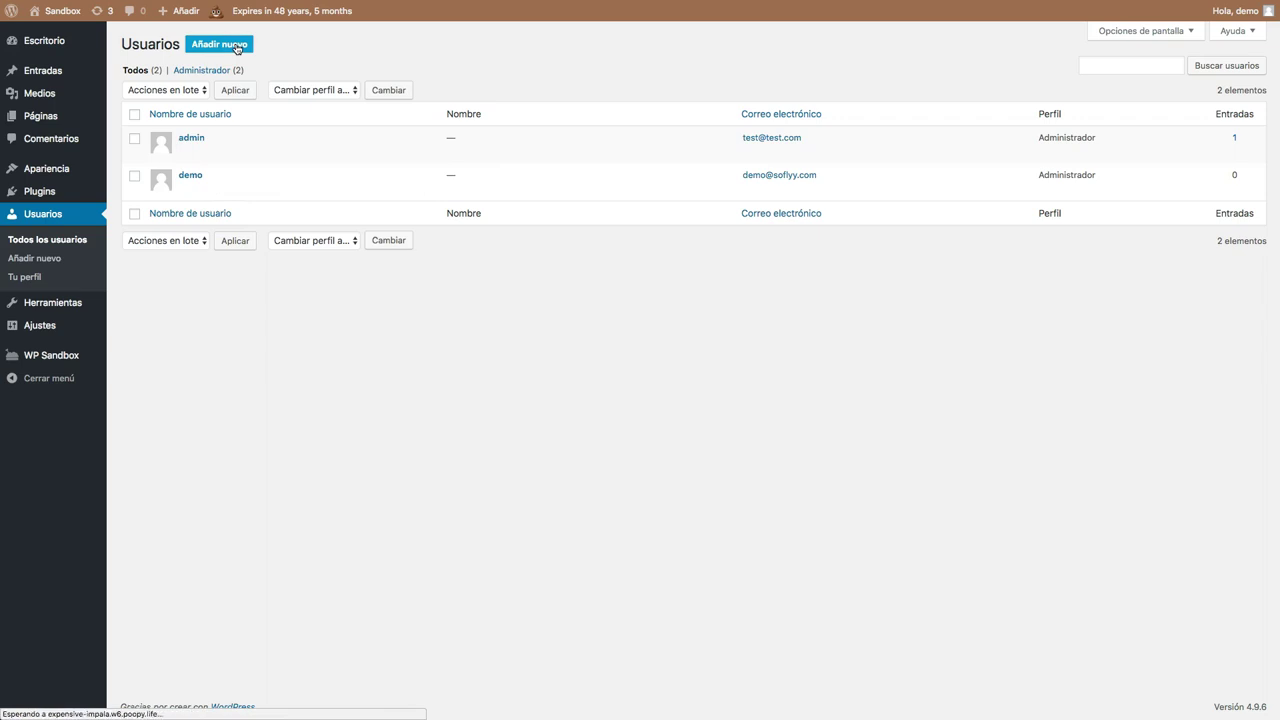
Enter the new user's username, e-mail address and first name.
left_click(299, 114)
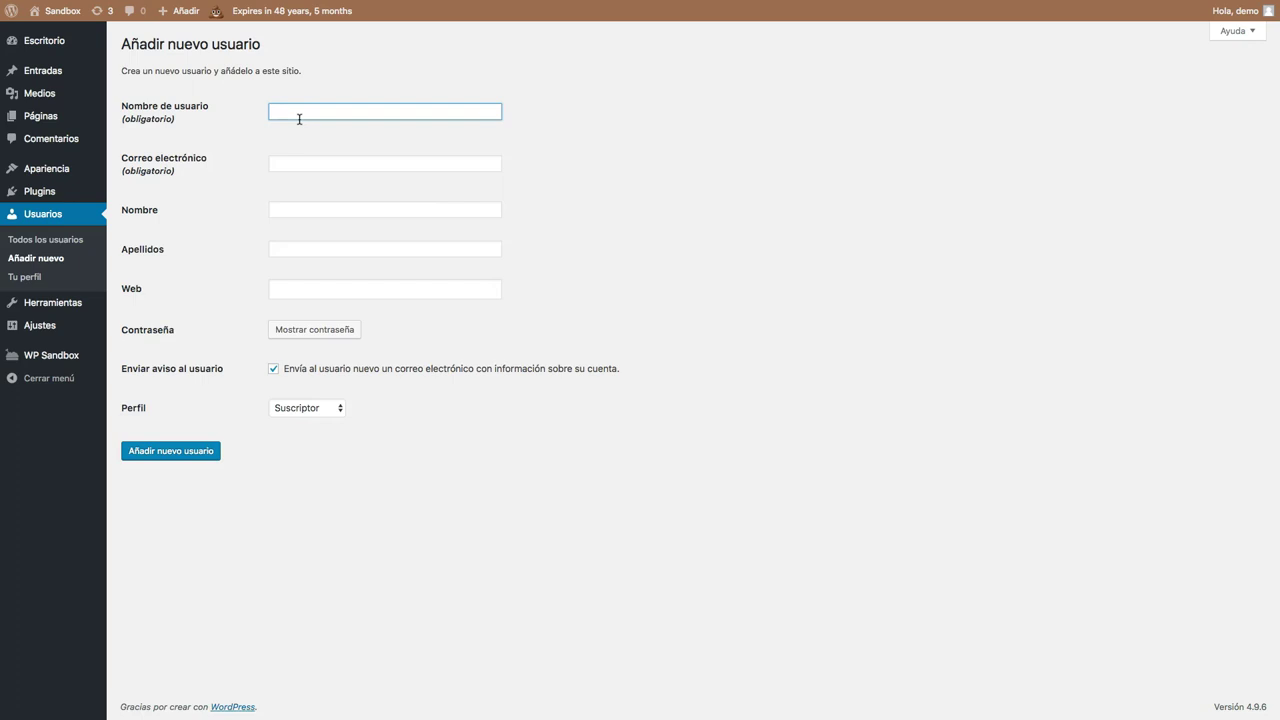
key("Tab")
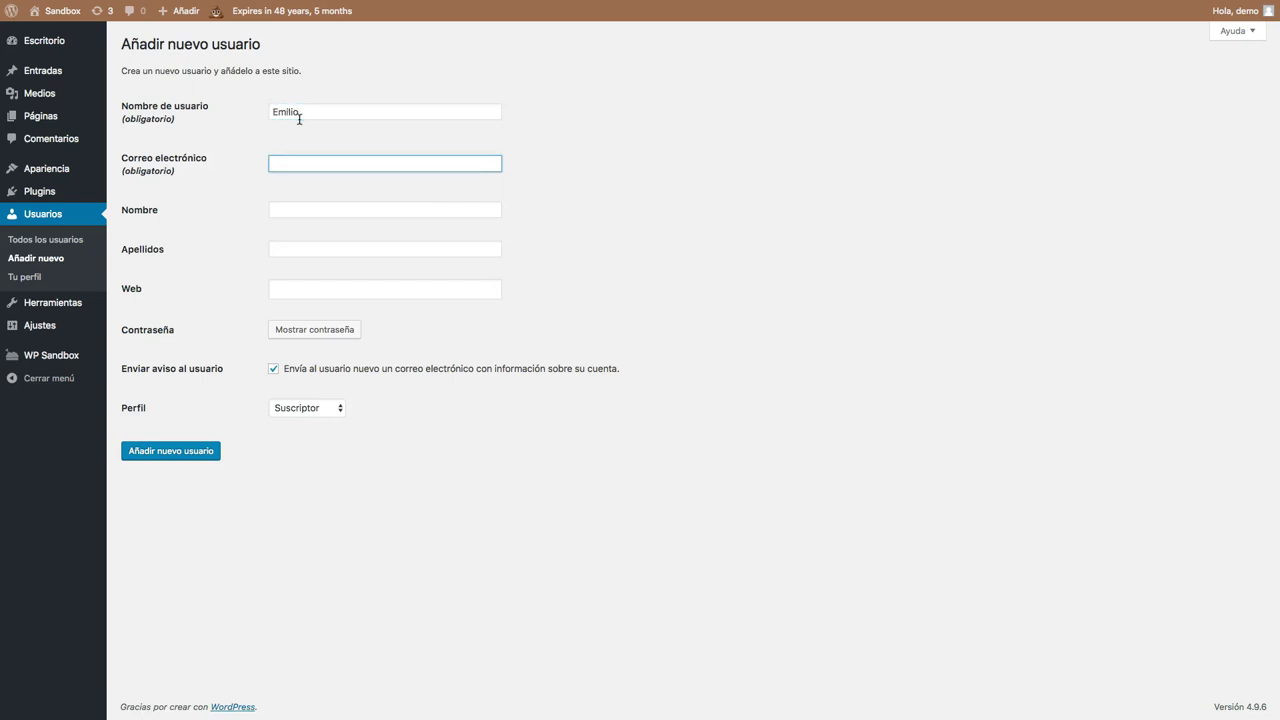
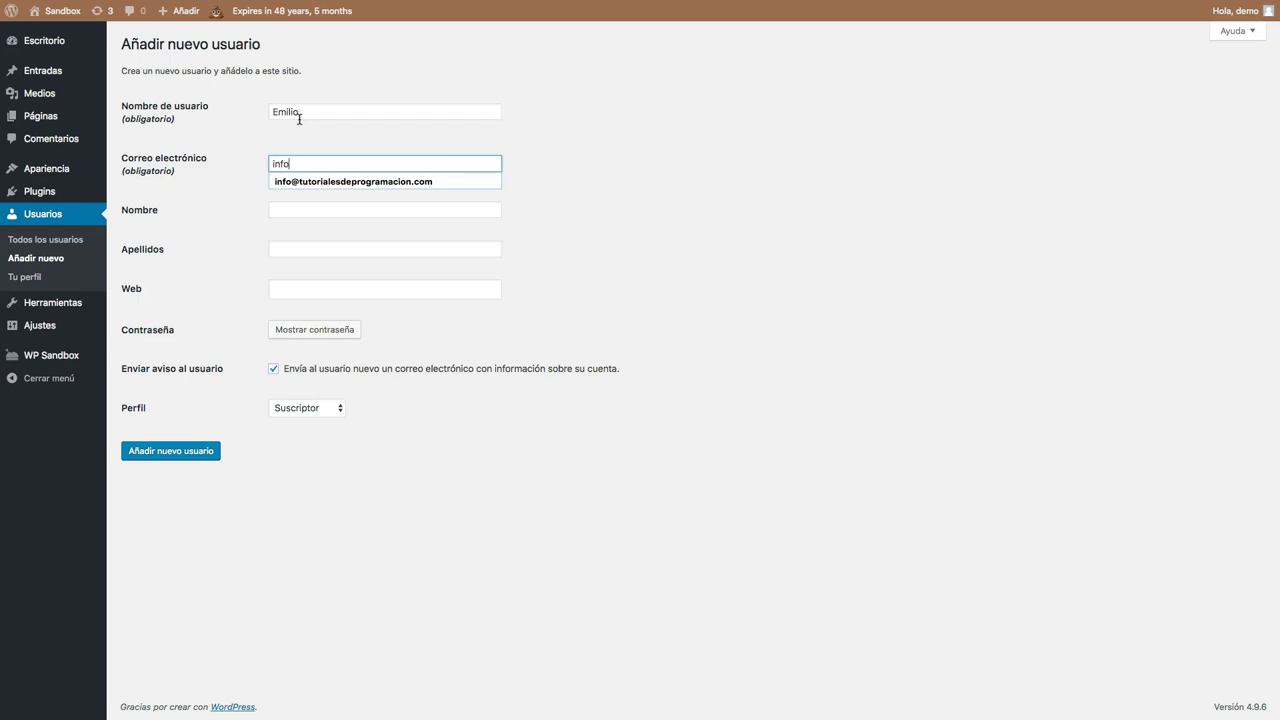
key("Tab")
Add the user's last name and website, and set the Perfil role to Editor.
key("Tab")
key("Tab")
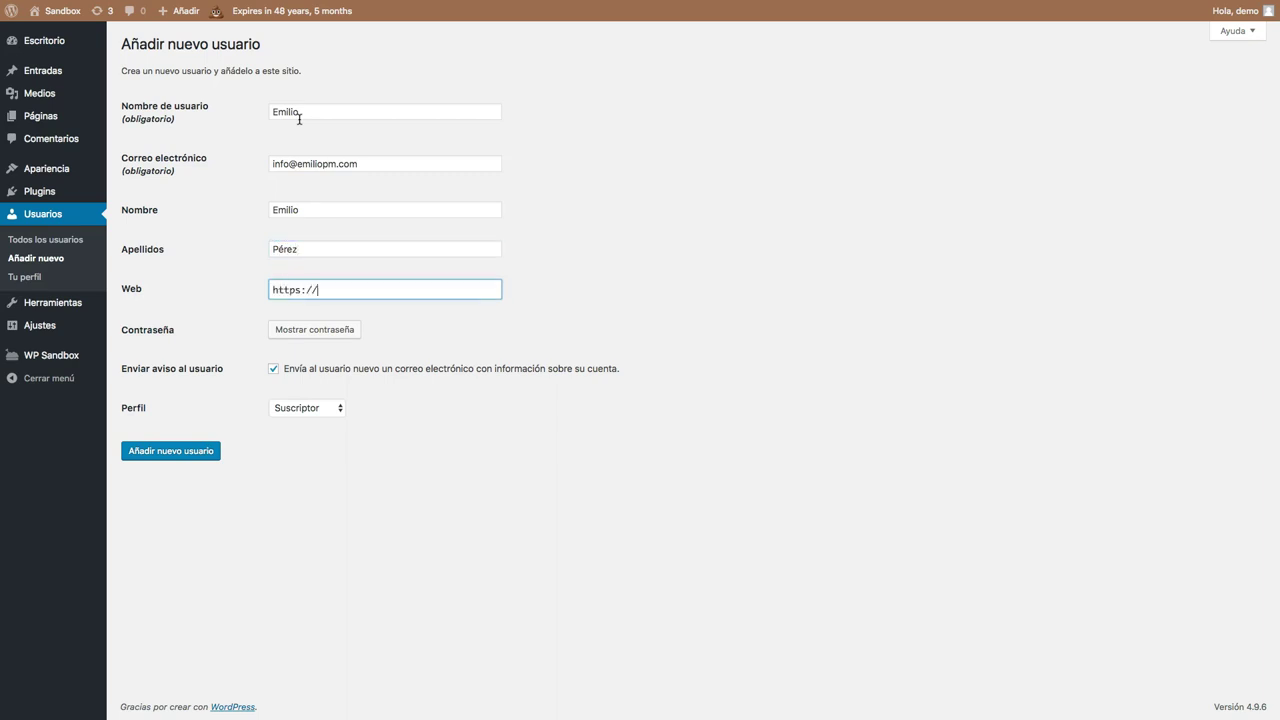
left_click(325, 408)
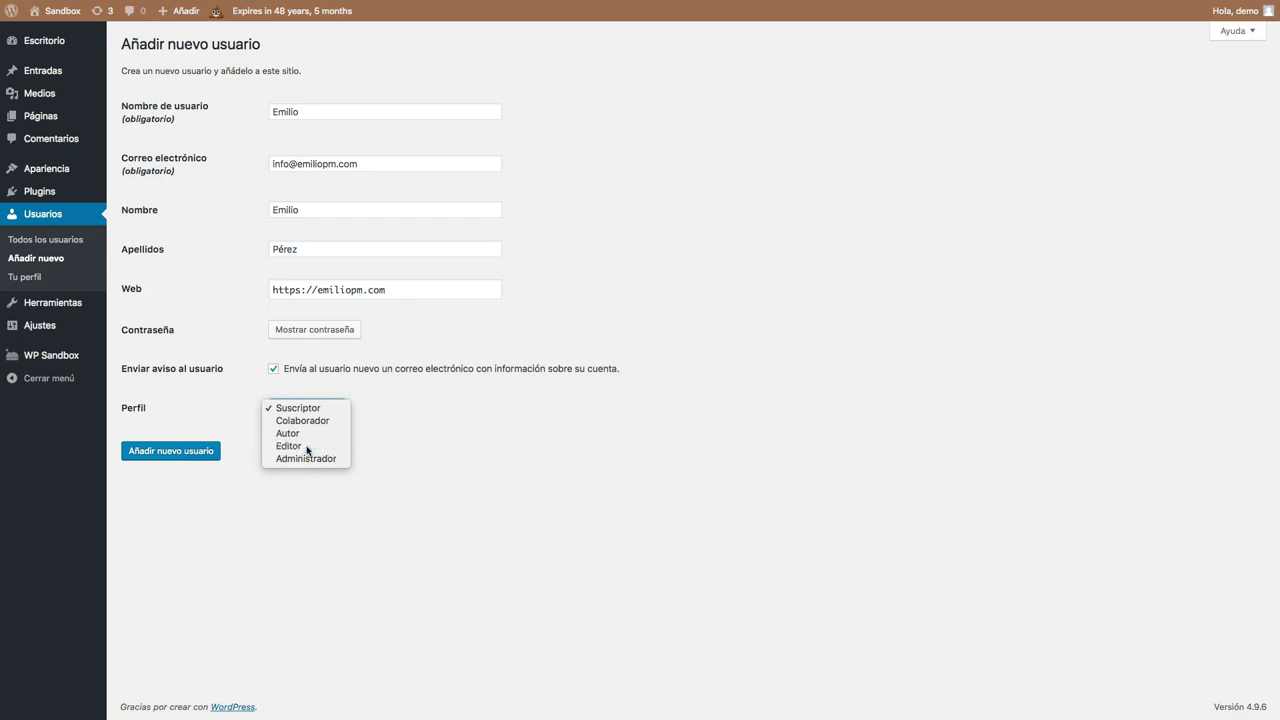
left_click(307, 447)
Create the new Editor user and dismiss Chrome's save-password prompt.
left_click(165, 452)
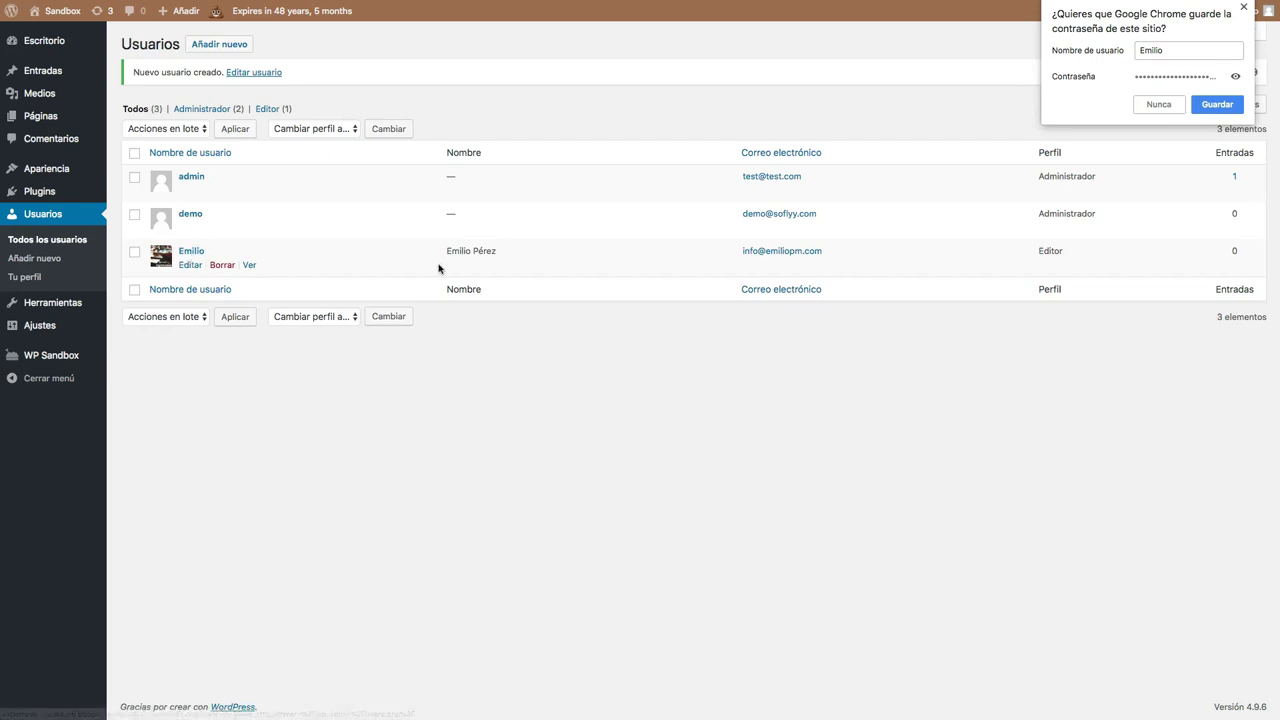
left_click(1244, 8)
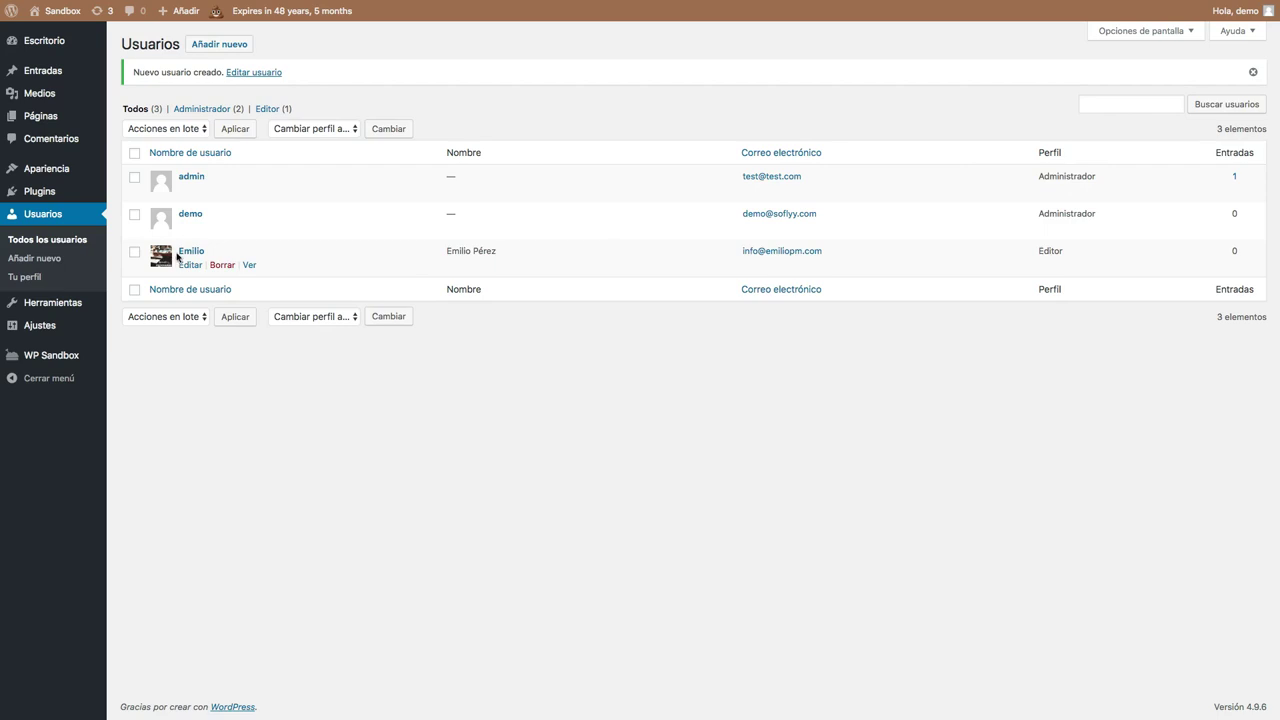
Open the new Editor user's profile editing page and look through it.
left_click(189, 264)
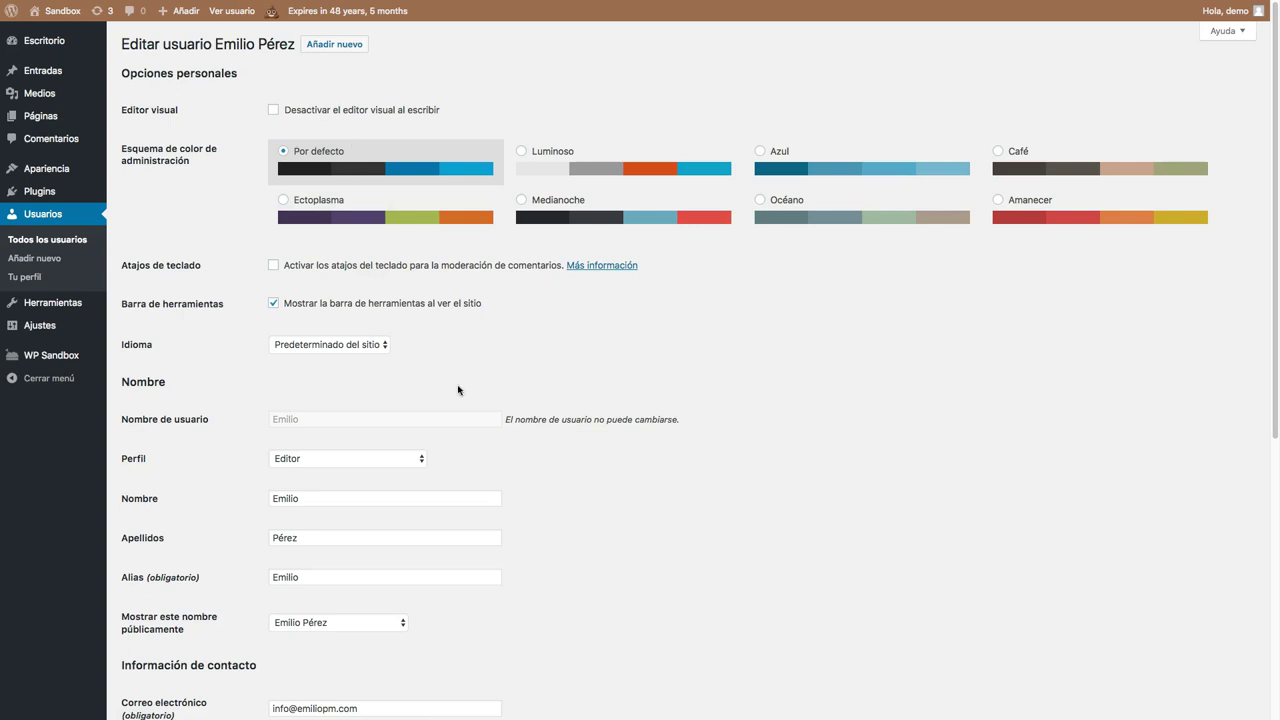
scroll(458, 390, "down", 8)
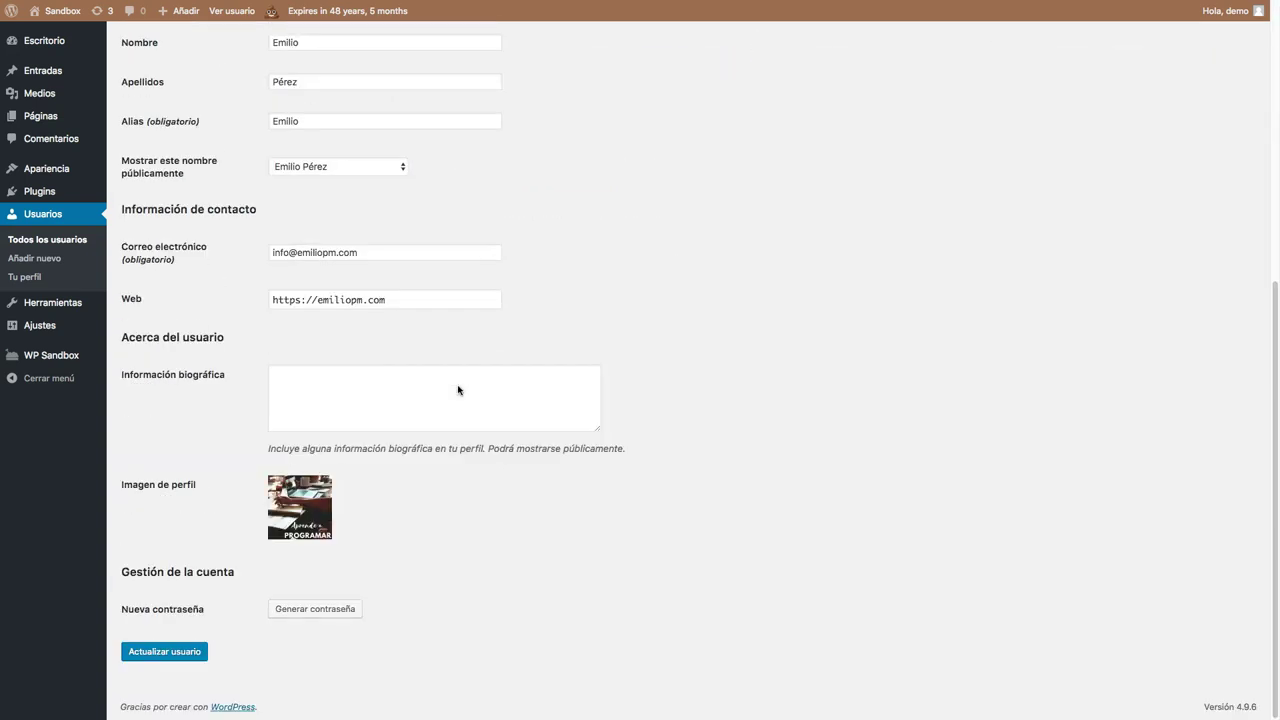
scroll(458, 390, "up", 8)
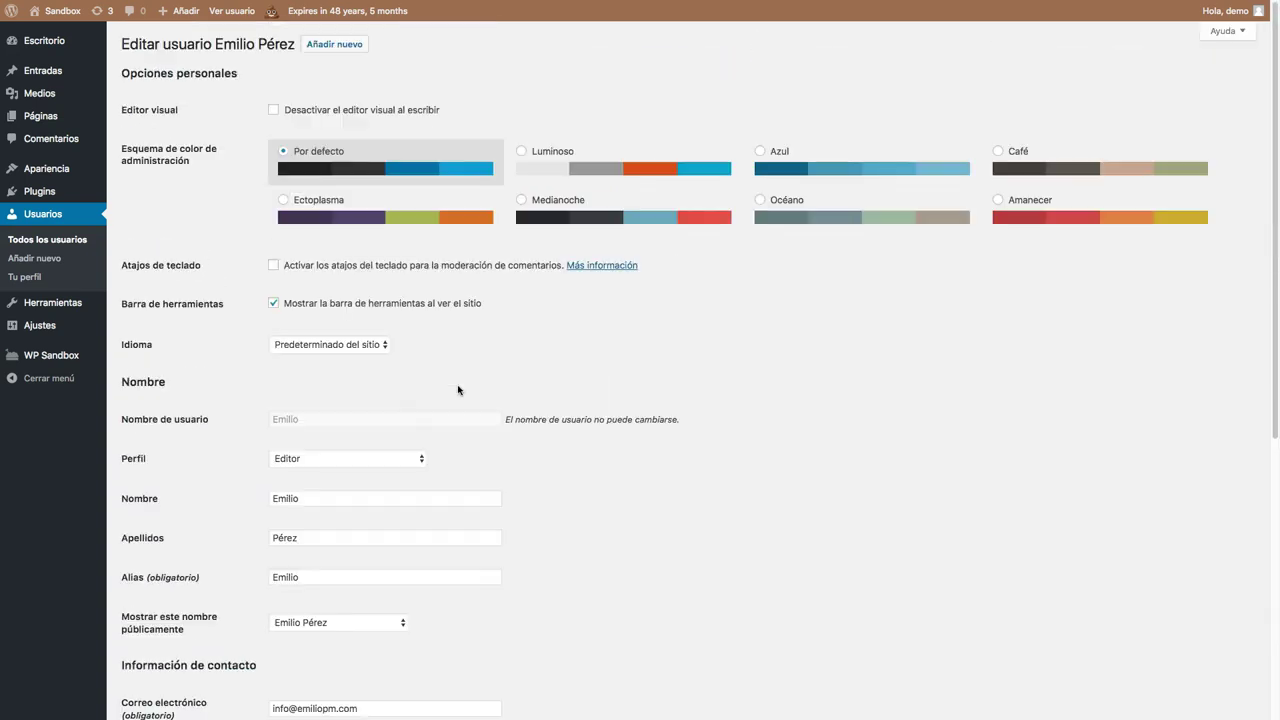
Toggle the front-end toolbar option off and back on, leaving it enabled.
left_click(302, 309)
left_click(345, 307)
mouse_move(347, 11)
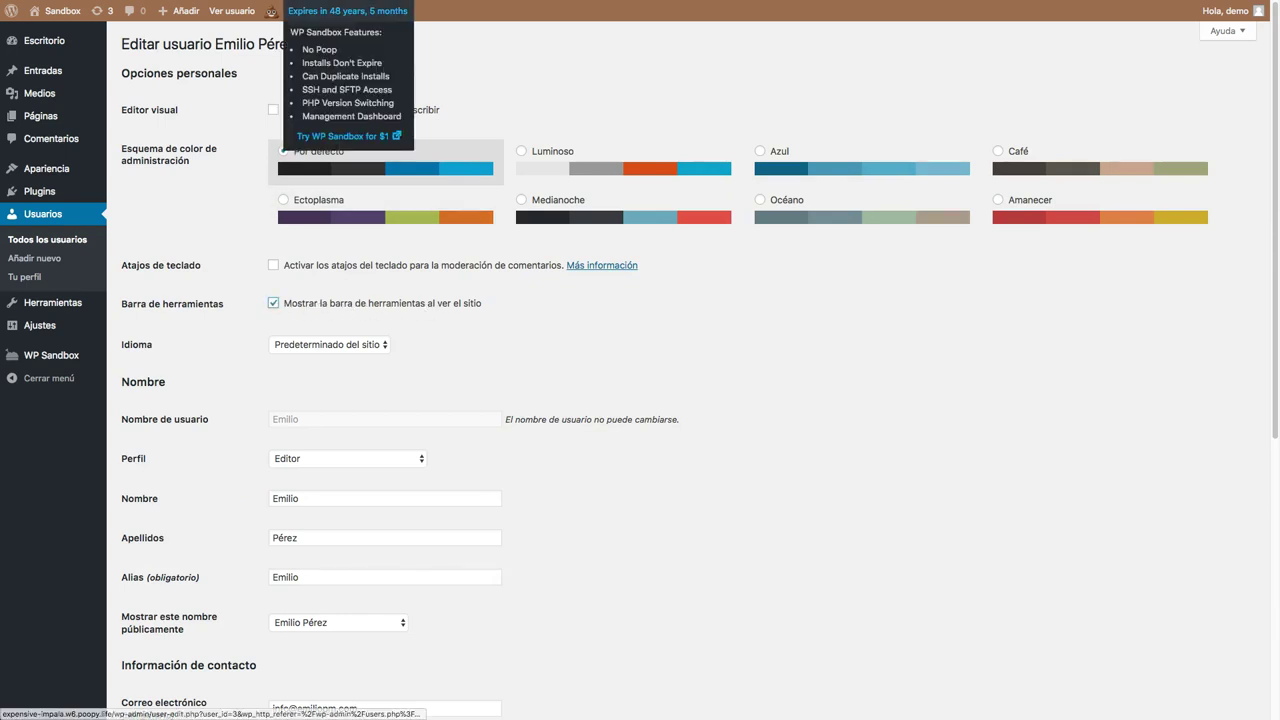
mouse_move(256, 55)
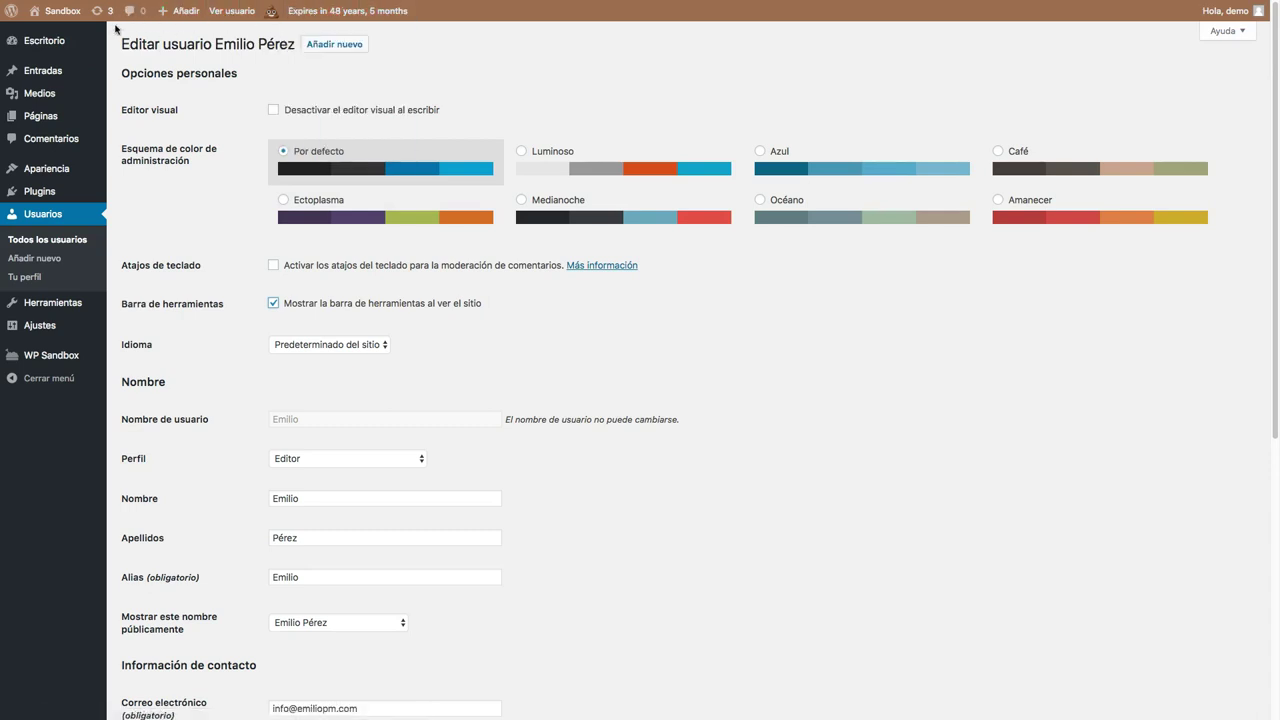
mouse_move(58, 22)
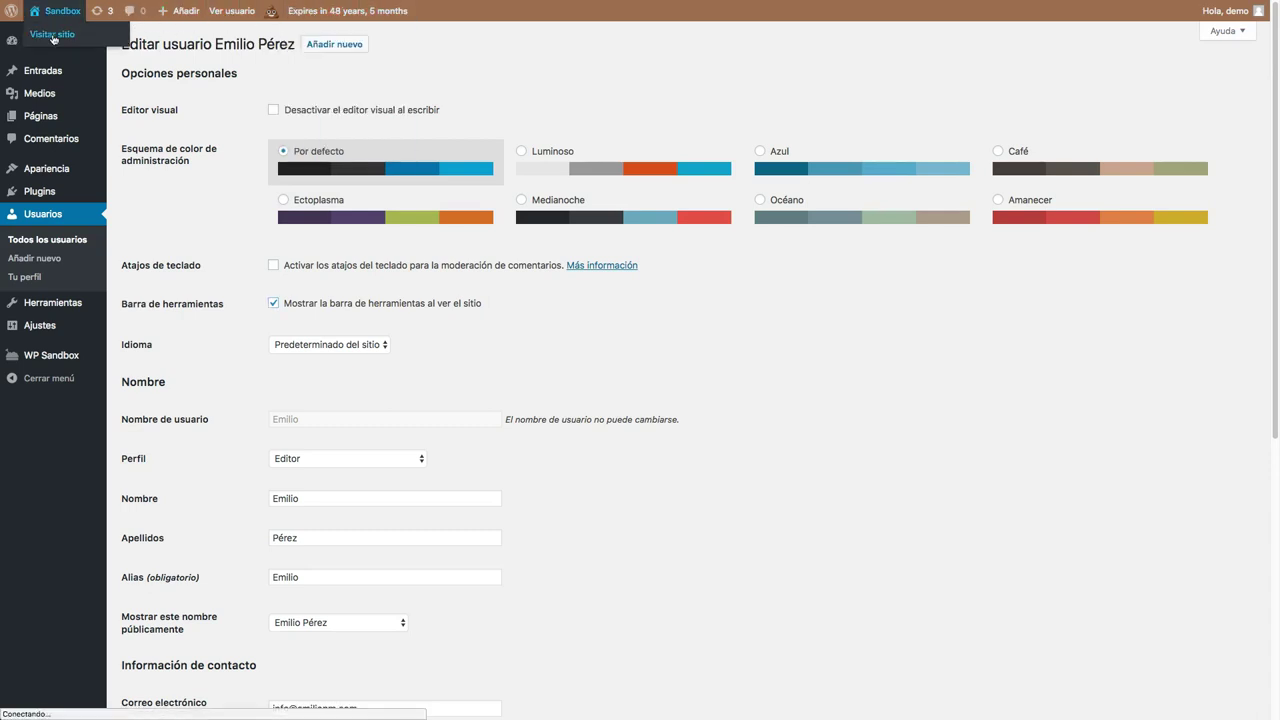